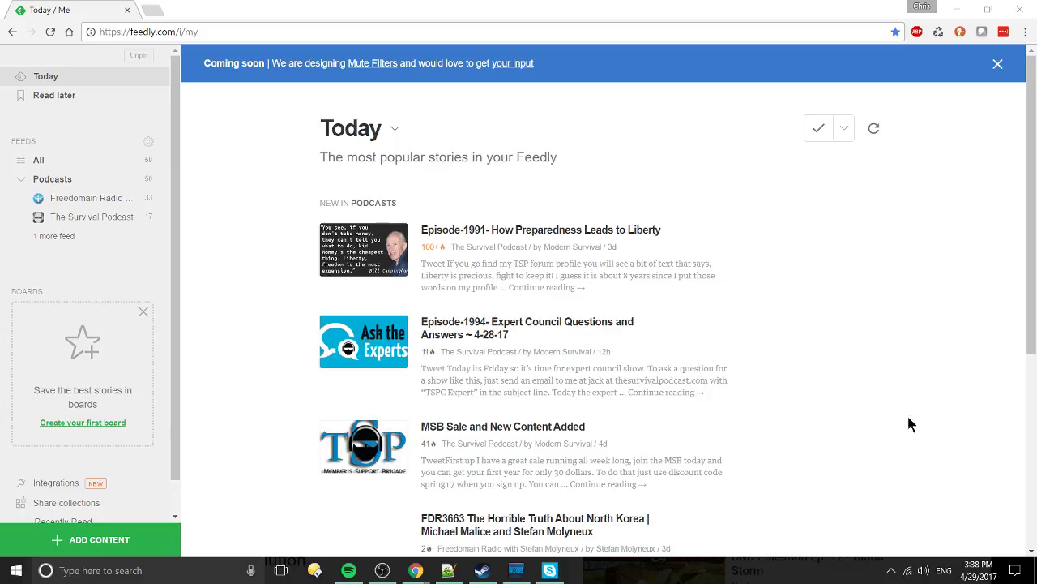
Focus Feedly and switch to the All stories feed
left_click(22, 140)
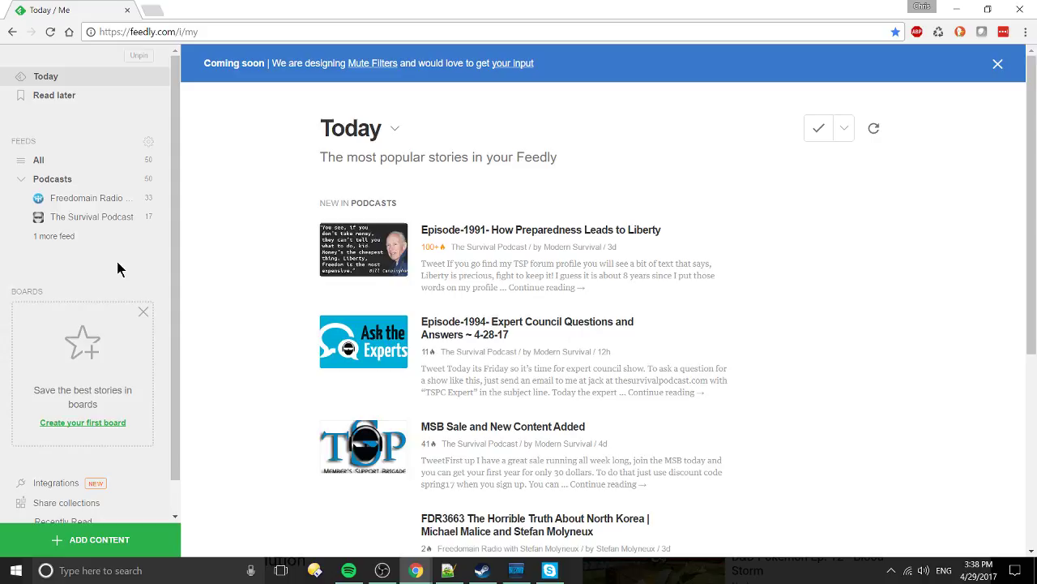
left_click(85, 161)
scroll(125, 305, "down", 1)
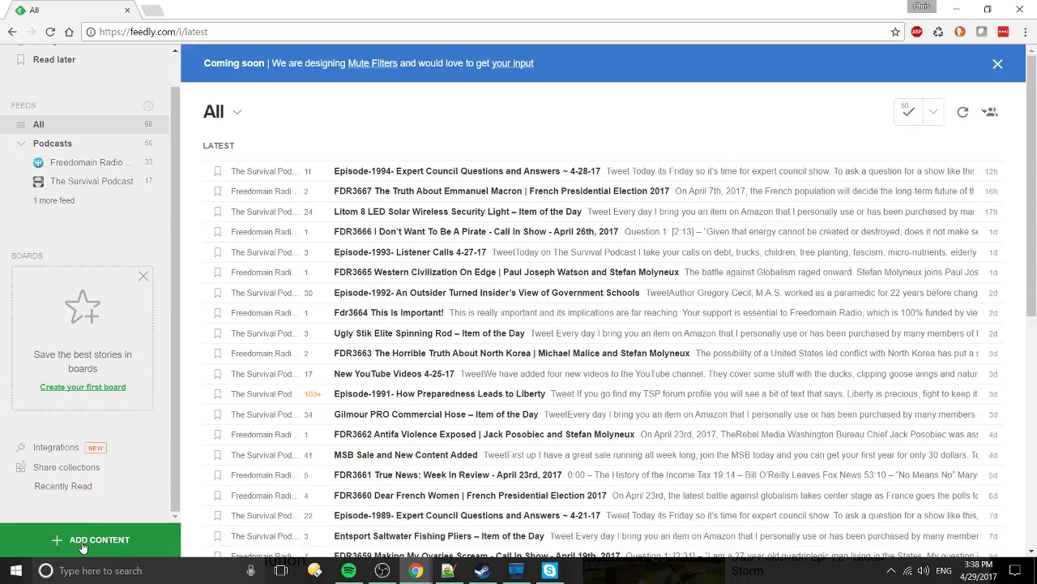
Go to Add Content > Sources and scroll down to the Explore the Web topics
left_click(82, 548)
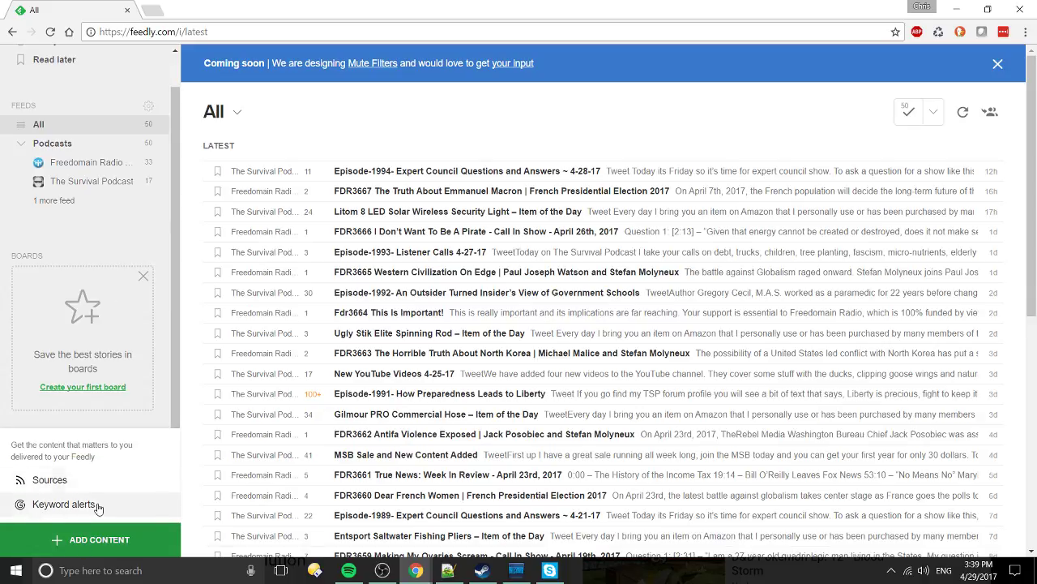
left_click(50, 480)
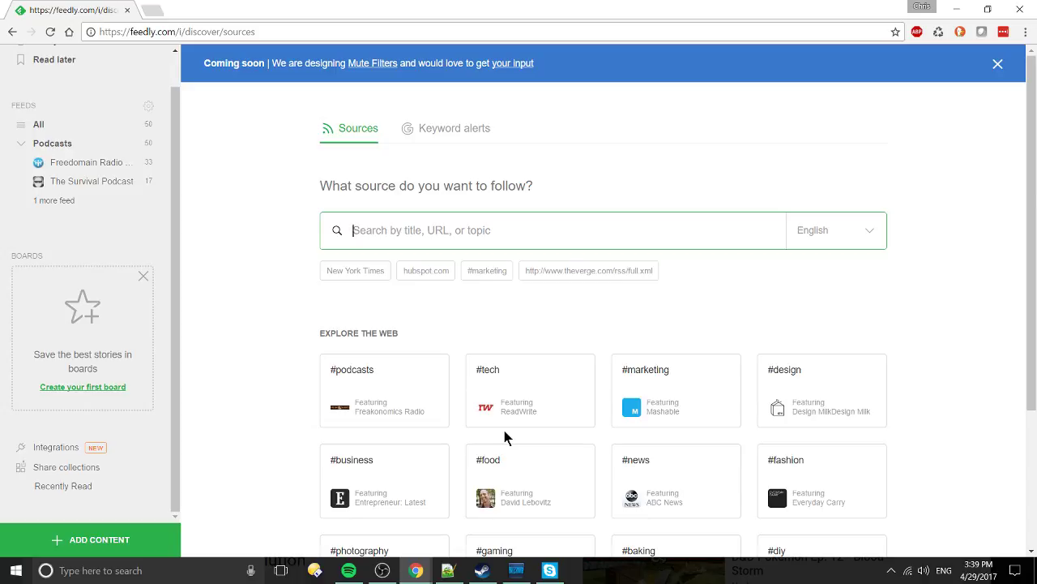
scroll(674, 335, "down", 1)
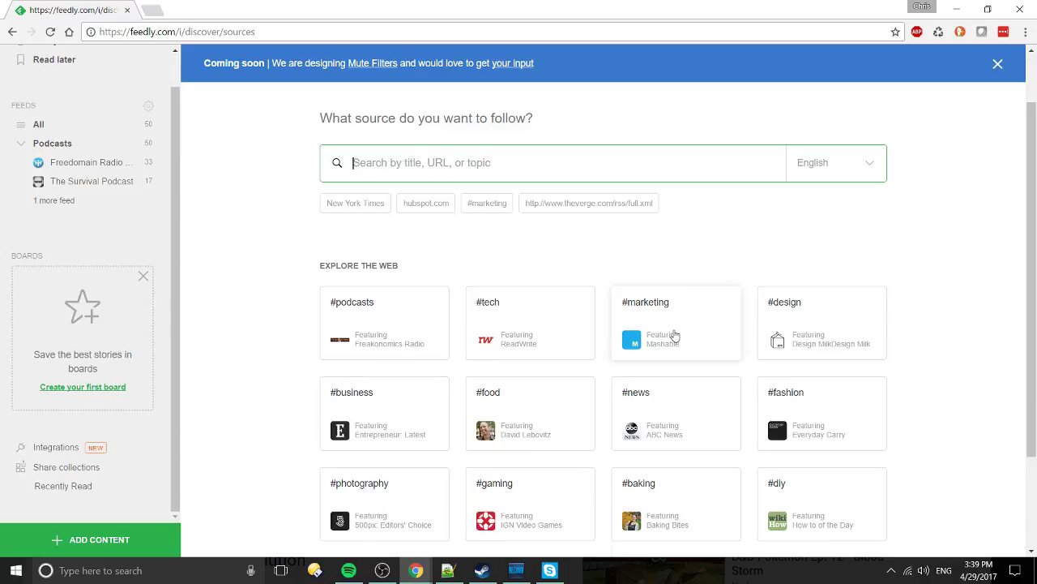
scroll(459, 271, "down", 1)
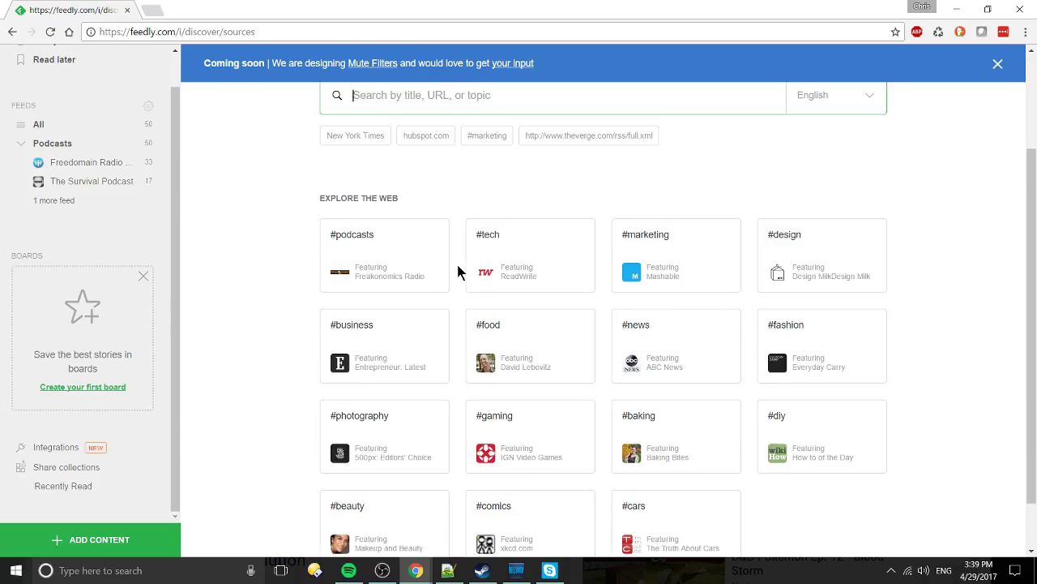
scroll(459, 270, "down", 1)
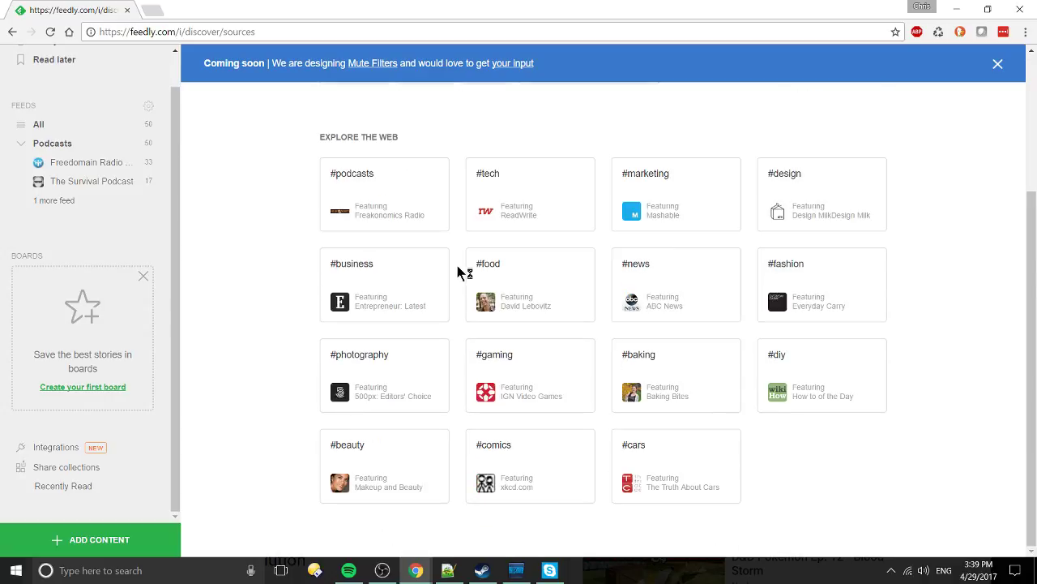
Open the #news source results and scroll down to reach ABC News
left_click(706, 278)
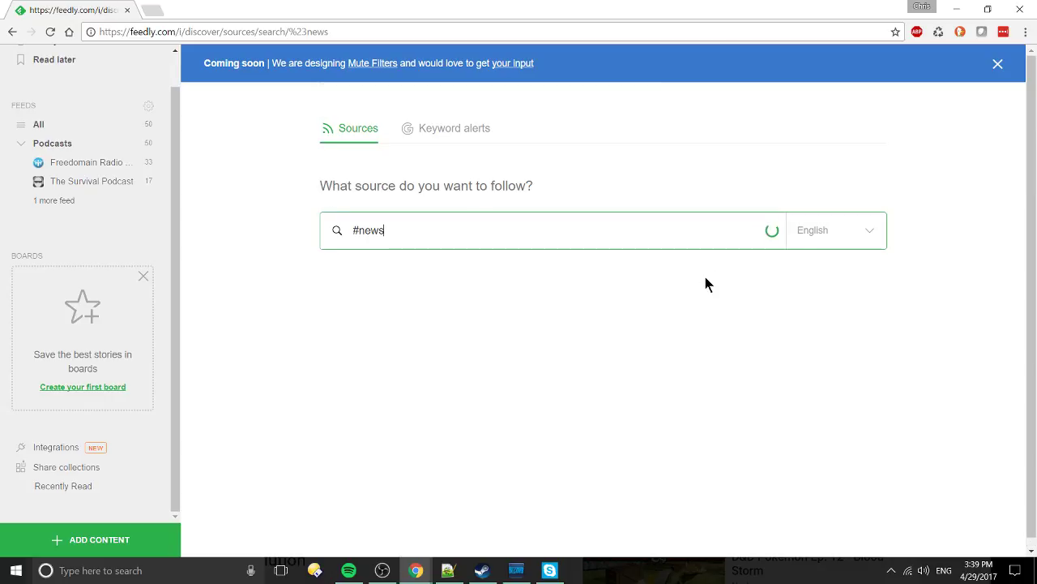
scroll(705, 284, "down", 1)
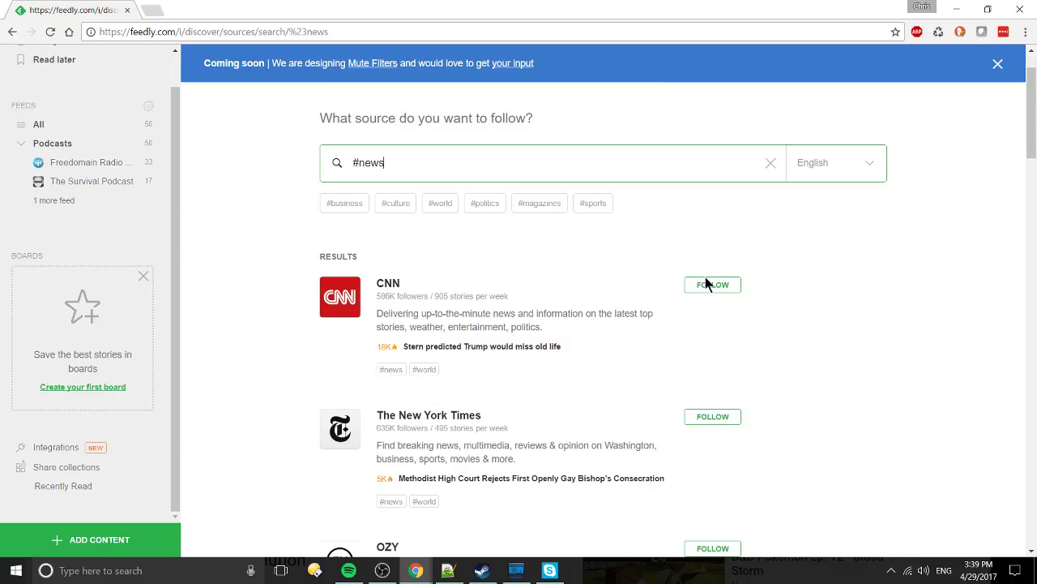
scroll(680, 294, "down", 2)
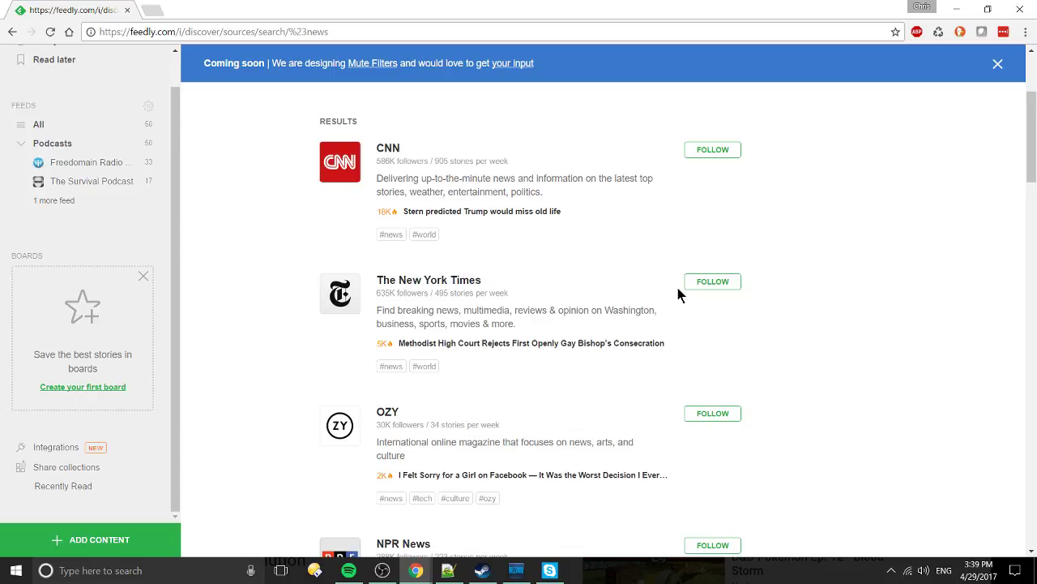
scroll(683, 274, "down", 3)
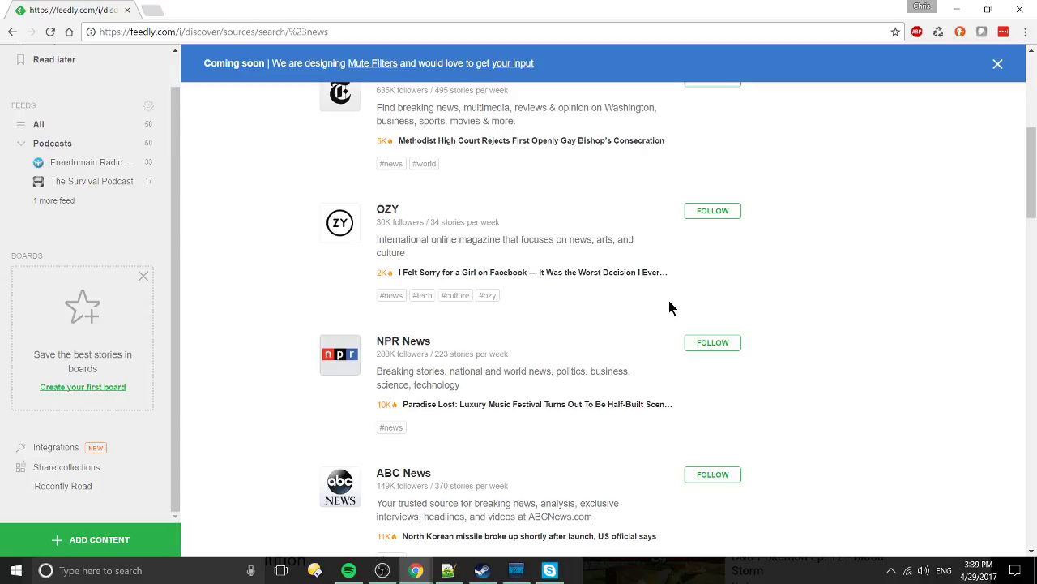
scroll(669, 307, "down", 2)
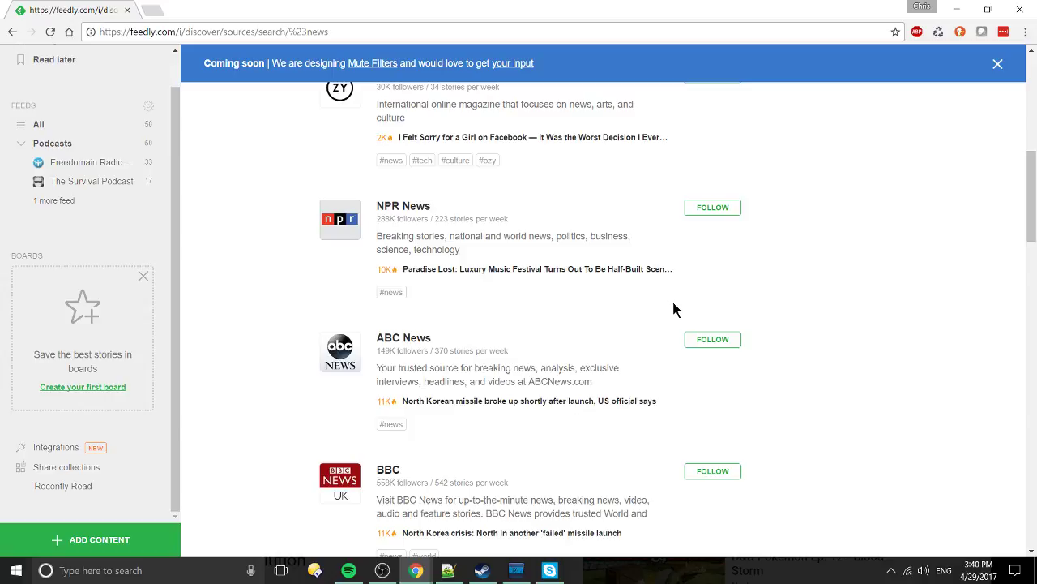
scroll(700, 290, "down", 1)
scroll(701, 294, "down", 2)
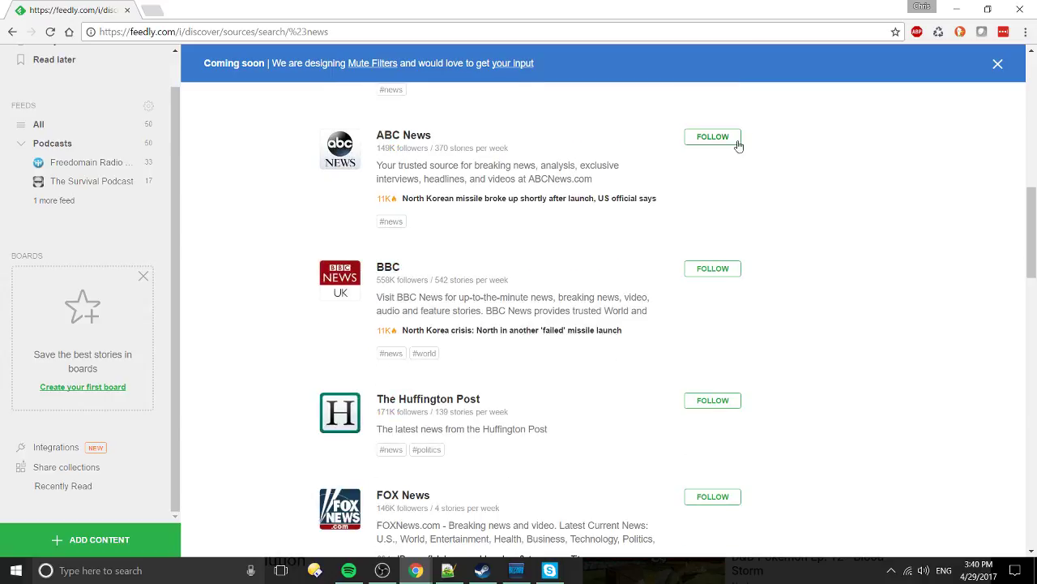
Follow ABC News into a new collection named 'News' and open that collection
left_click(714, 138)
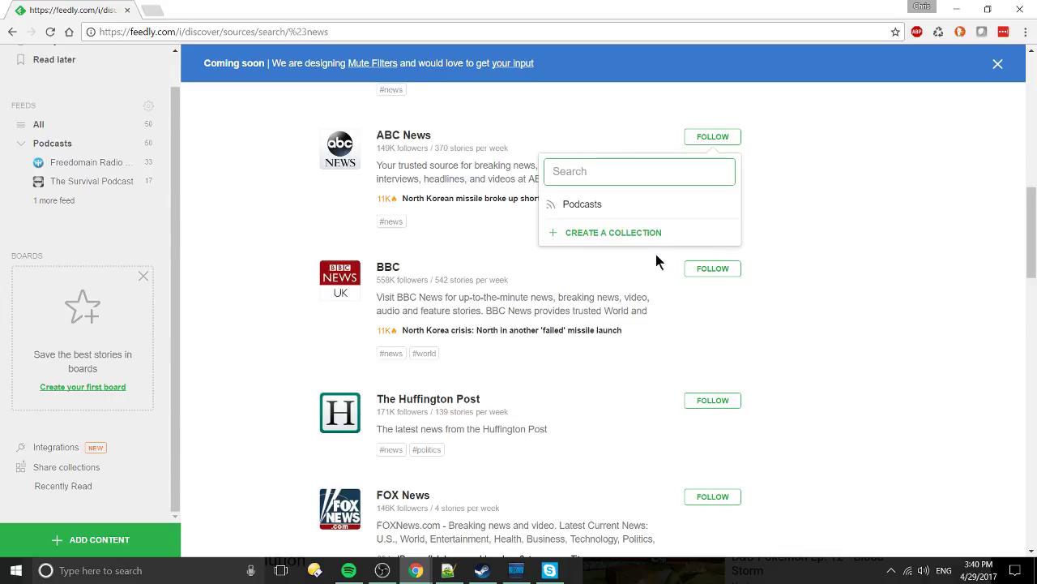
left_click(565, 234)
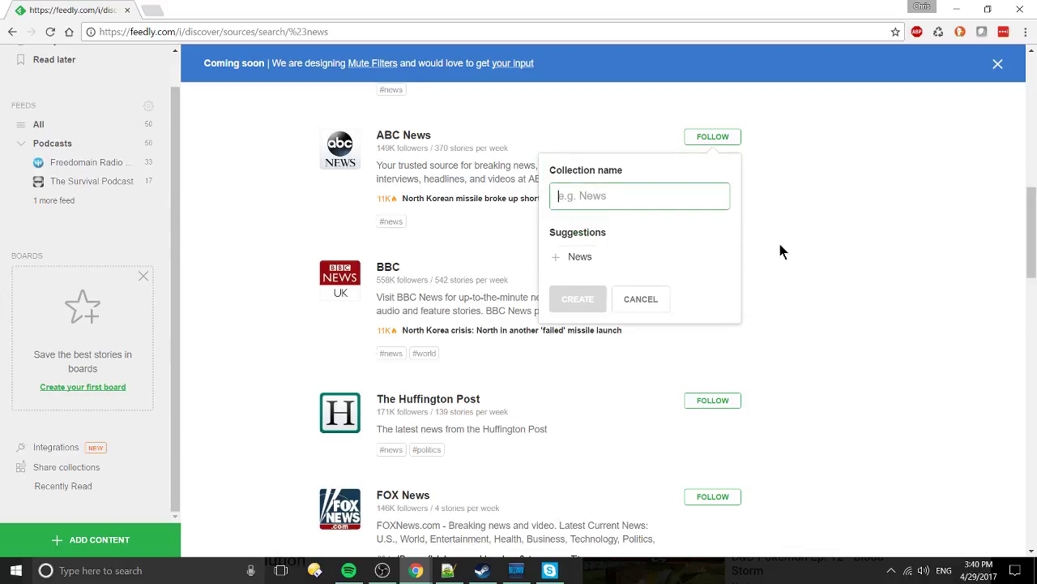
type("News")
left_click(566, 240)
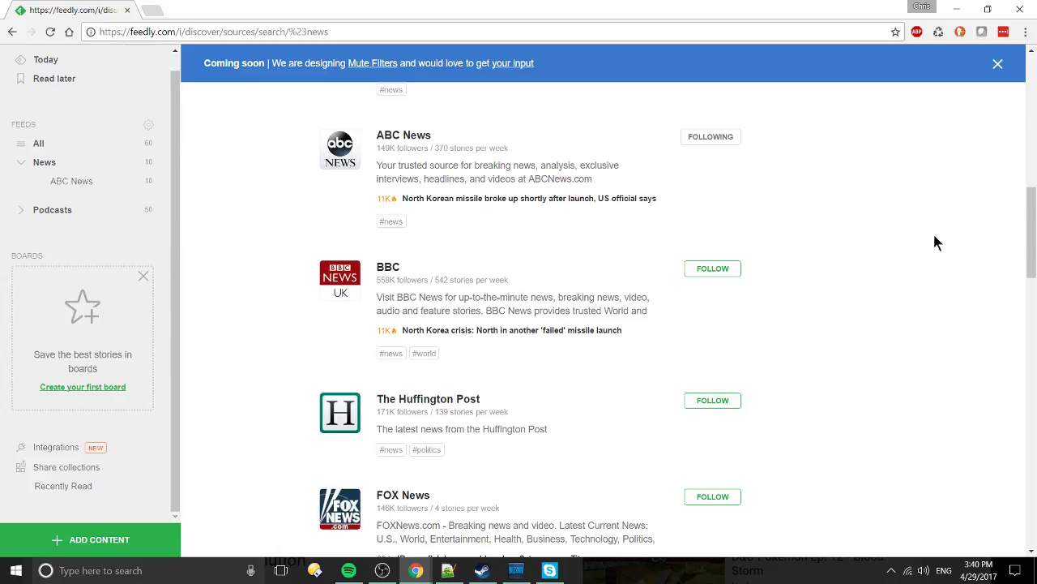
left_click(95, 161)
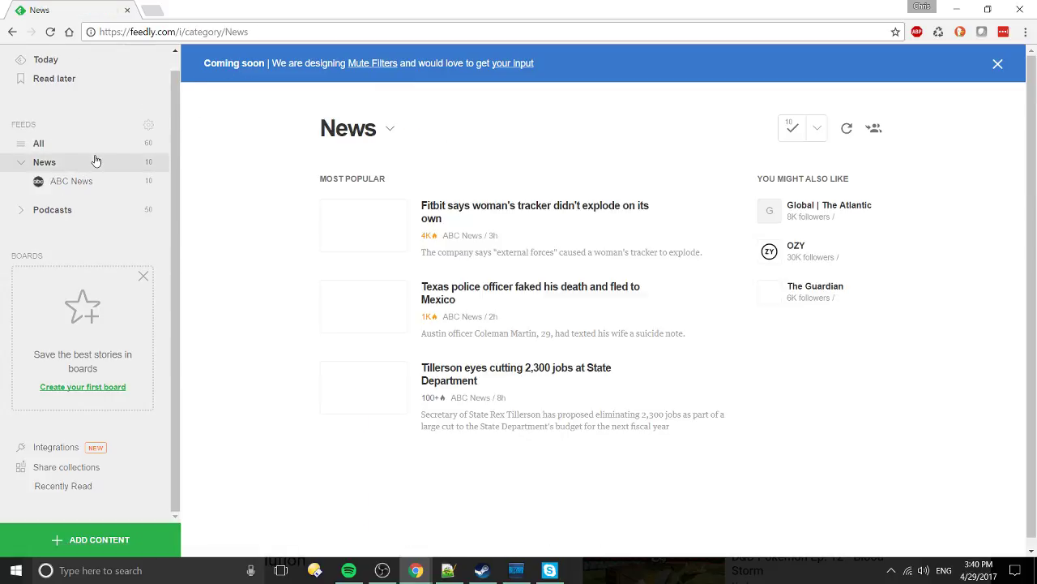
Browse the ABC News feed and News collection stories, glancing at the mark-as-read options
left_click(94, 182)
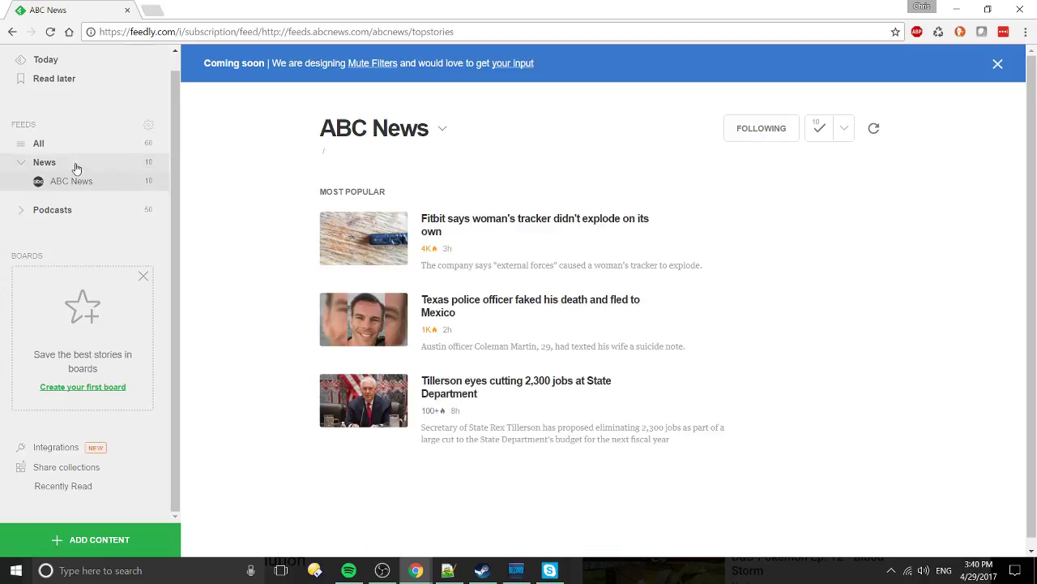
left_click(75, 166)
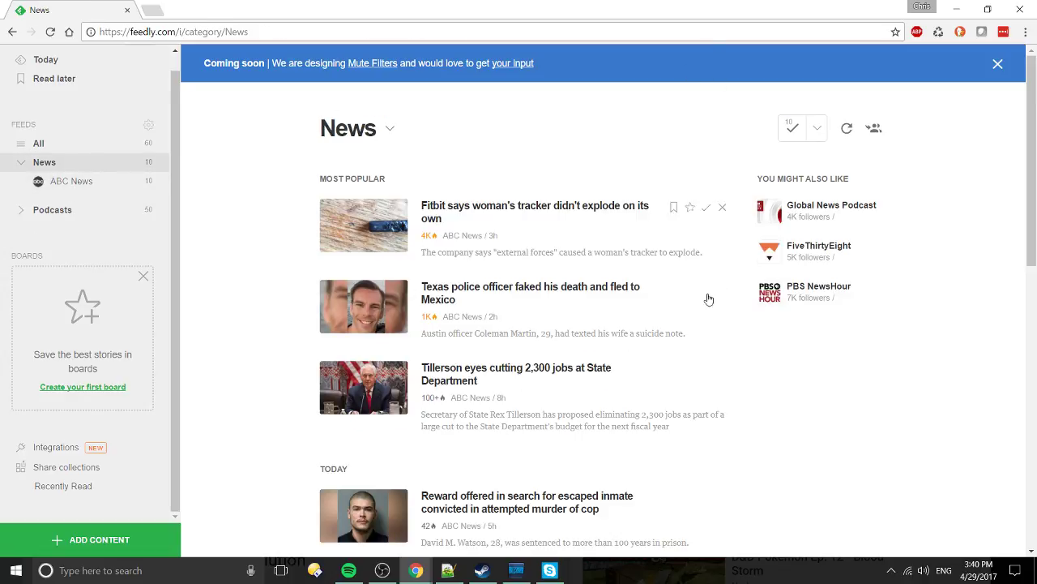
scroll(708, 299, "down", 4)
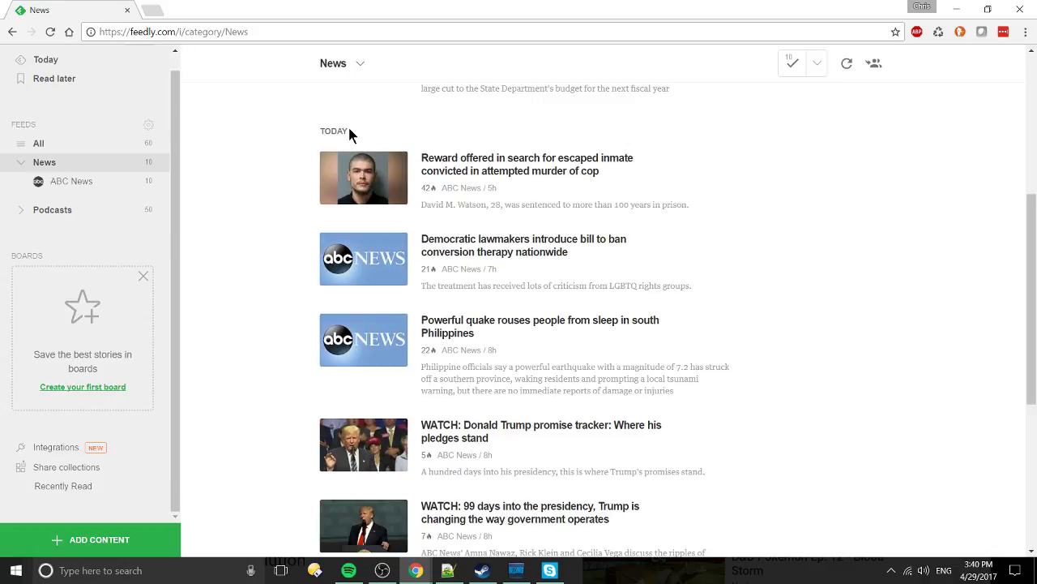
left_click_drag(349, 133, 285, 139)
scroll(523, 320, "down", 4)
scroll(803, 290, "up", 10)
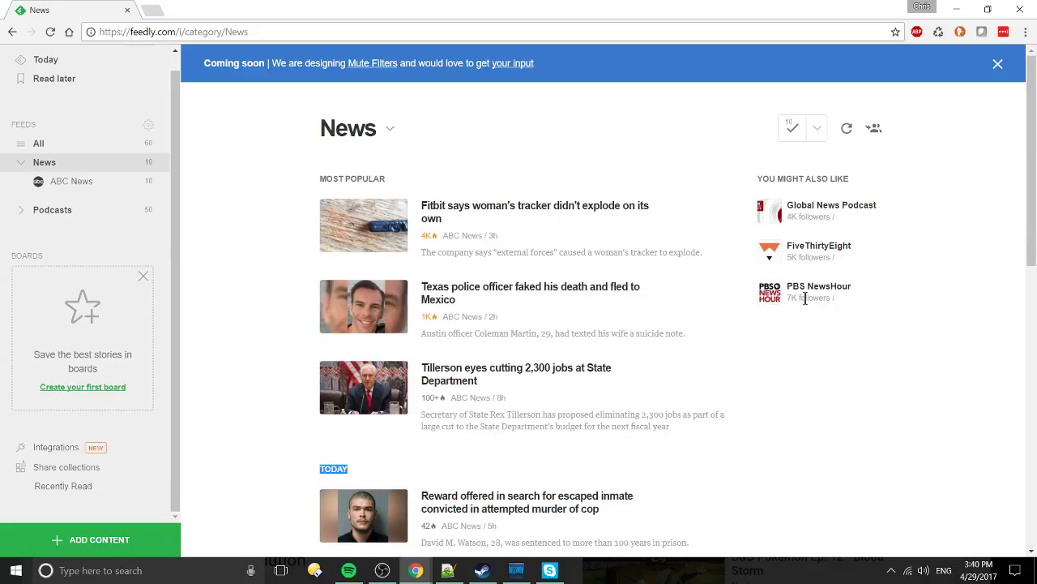
left_click(821, 130)
left_click(704, 143)
Sort the News collection by Latest so the newest stories come first
left_click(392, 131)
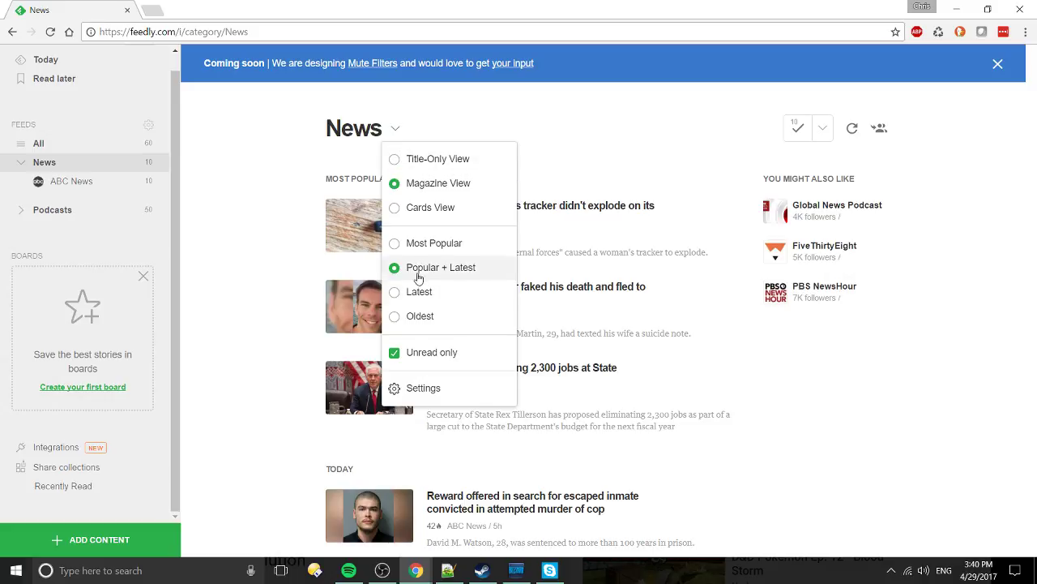
left_click(395, 128)
left_click(395, 128)
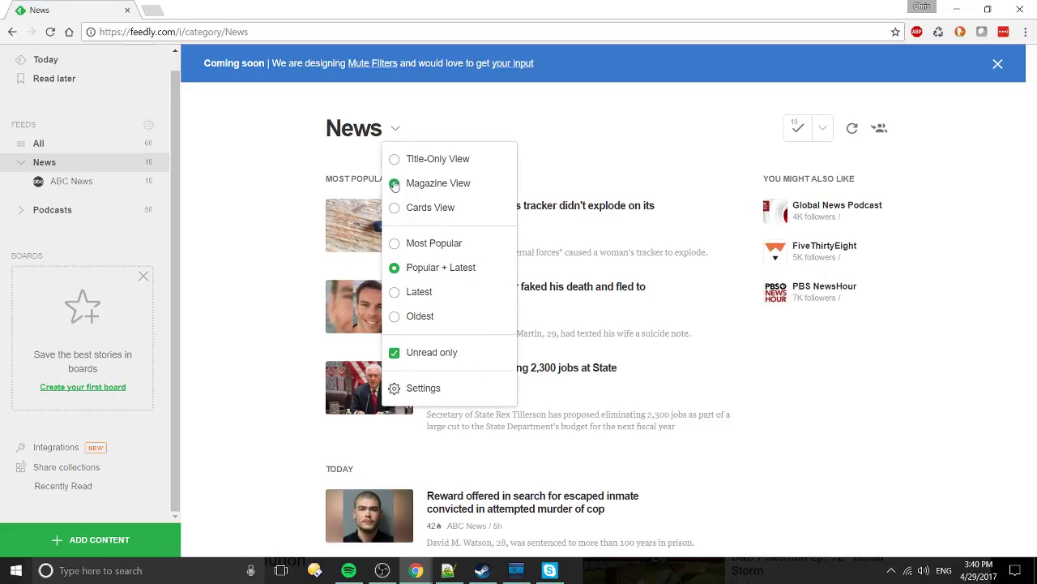
left_click(425, 294)
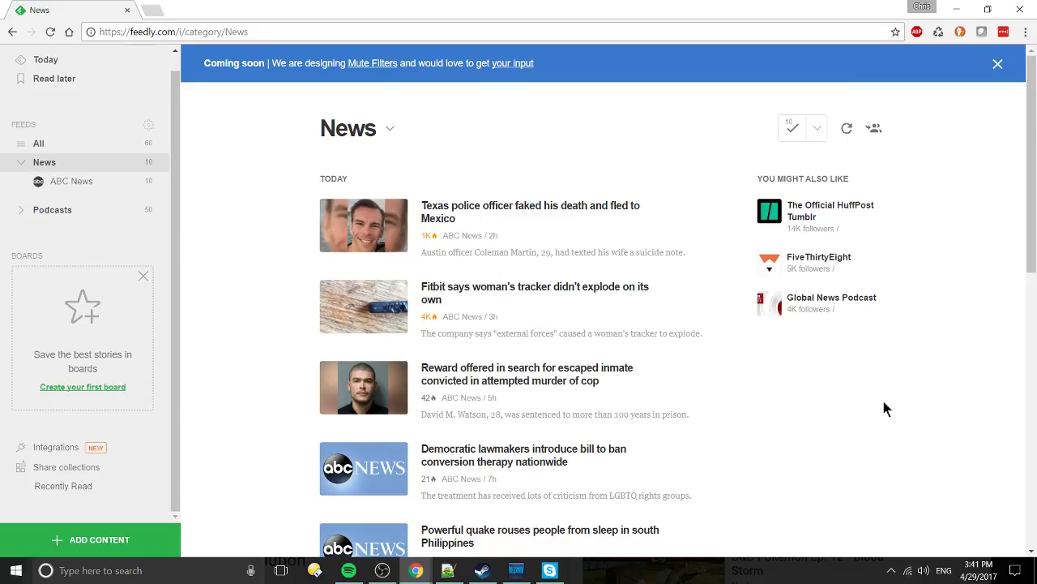
left_click(393, 130)
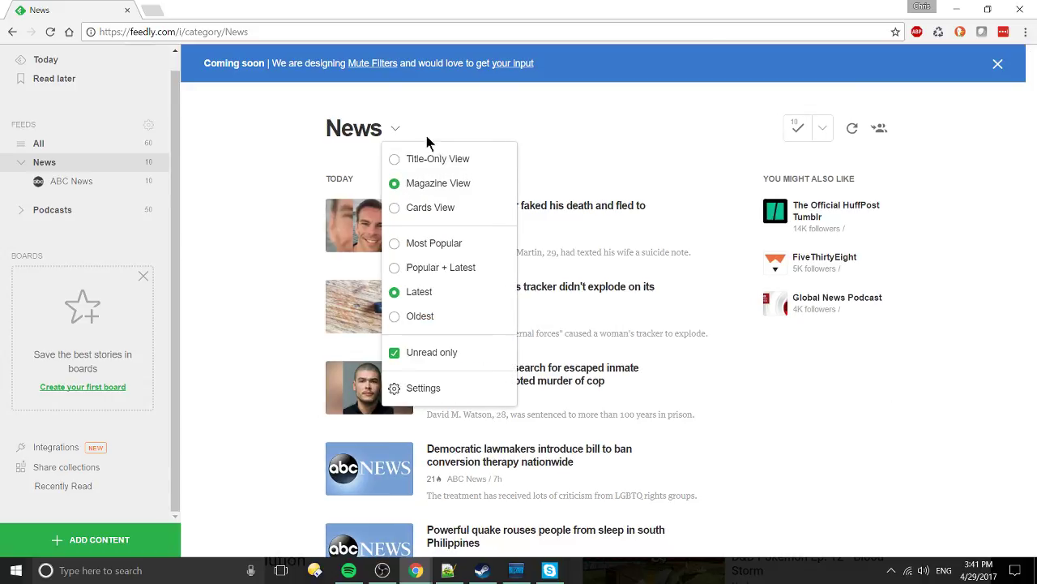
left_click(38, 144)
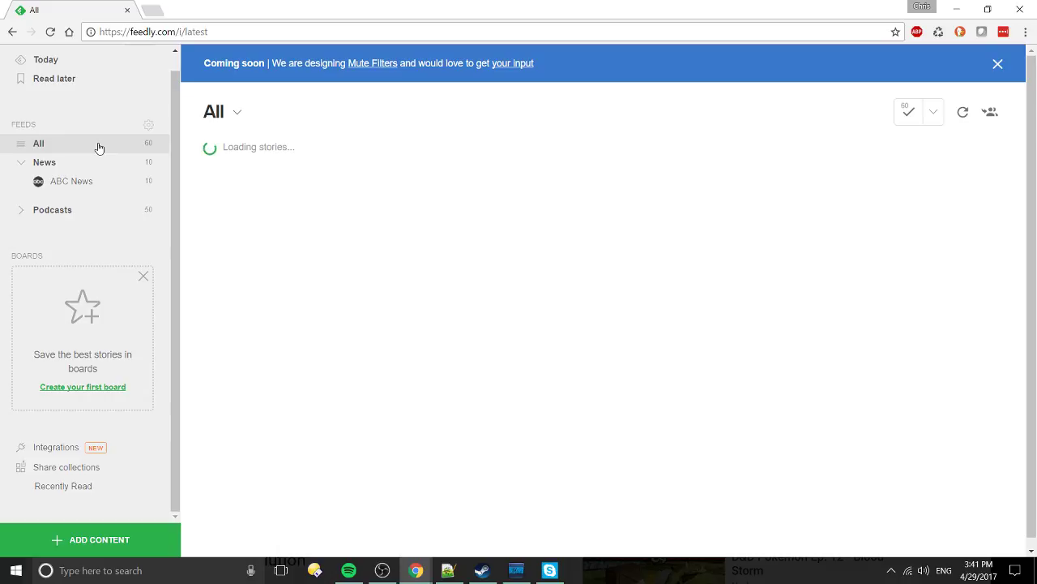